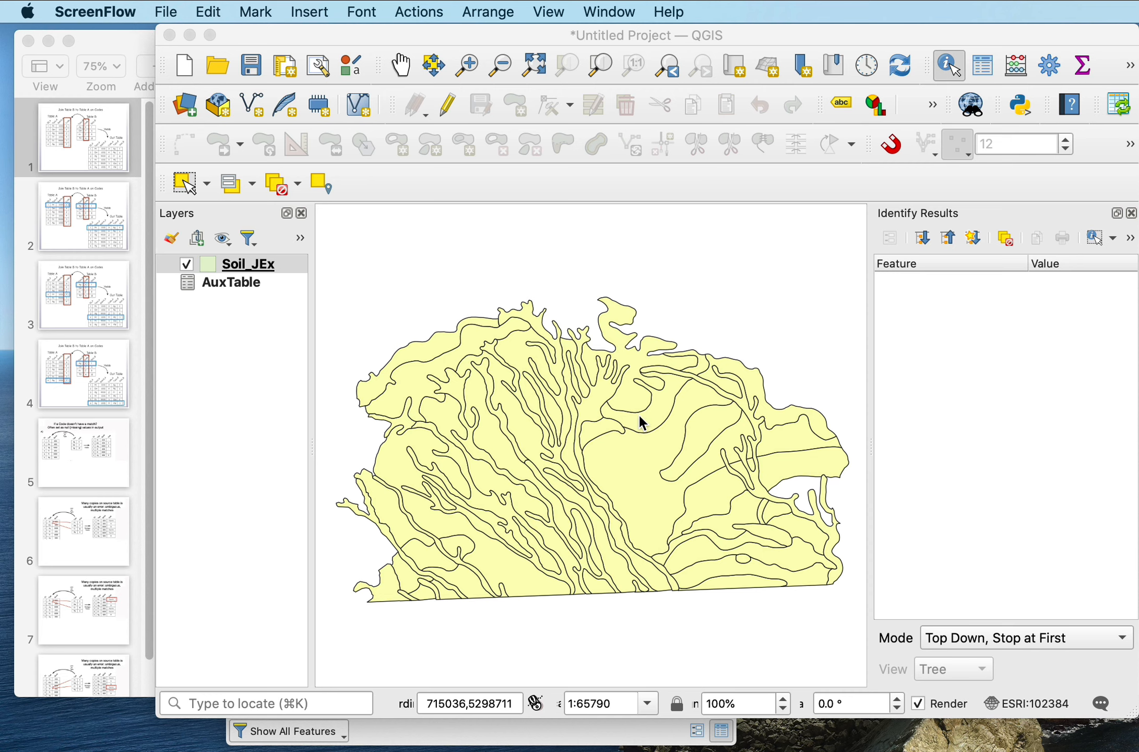
# Identify the large soil polygon in the centre of the map to examine its attributes, including MUKEY
pyautogui.click(953, 67)
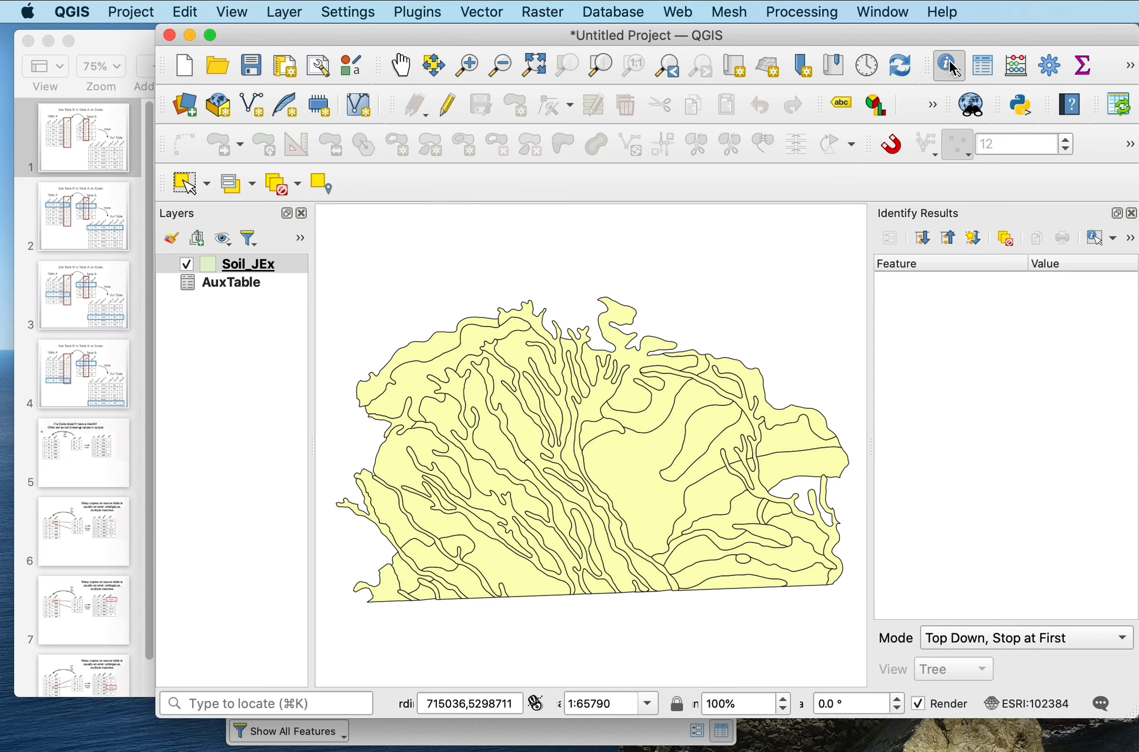
pyautogui.click(638, 475)
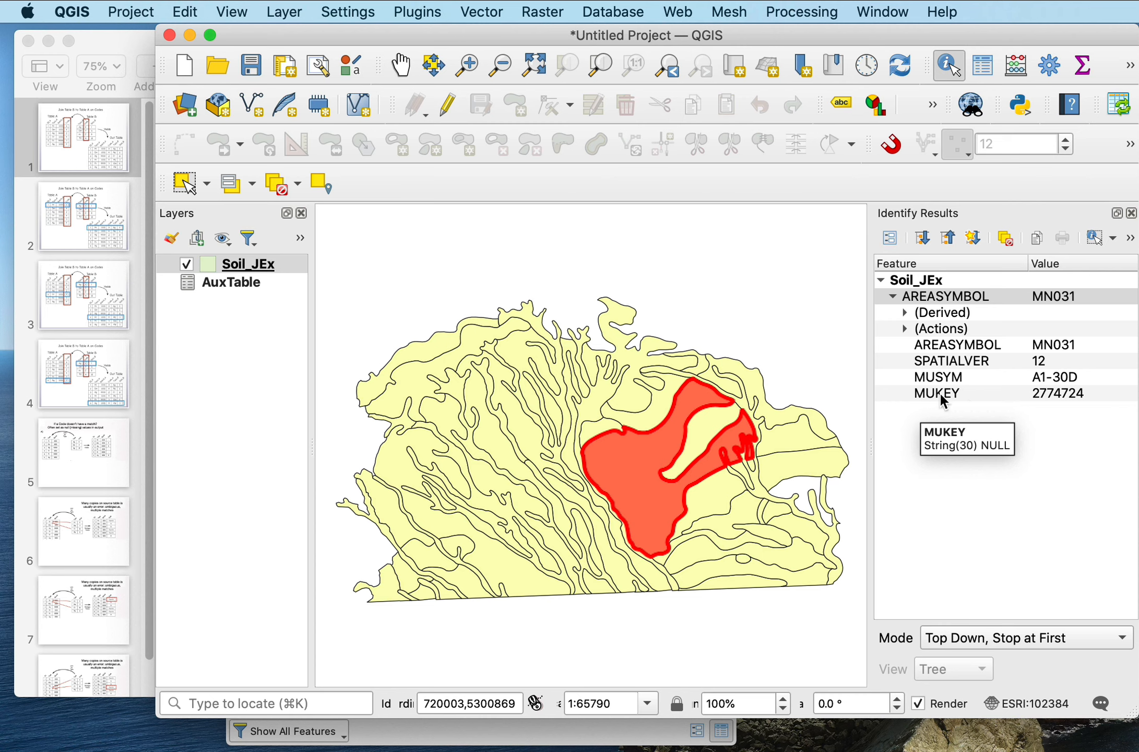
# Examine the AuxTable attribute table for its MapUnitID, FloodFreq, PctPonded and Drainage fields, and close it
pyautogui.click(227, 283)
pyautogui.rightClick(227, 284)
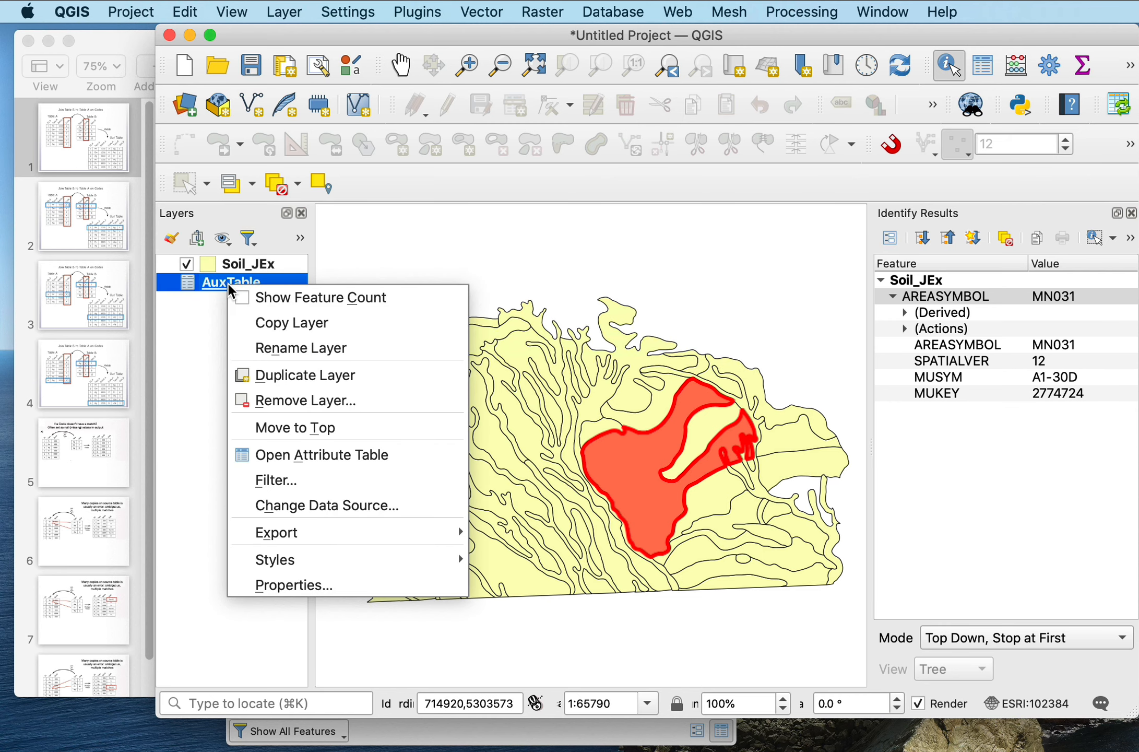
pyautogui.click(281, 452)
pyautogui.moveTo(462, 194); pyautogui.dragTo(611, 53)
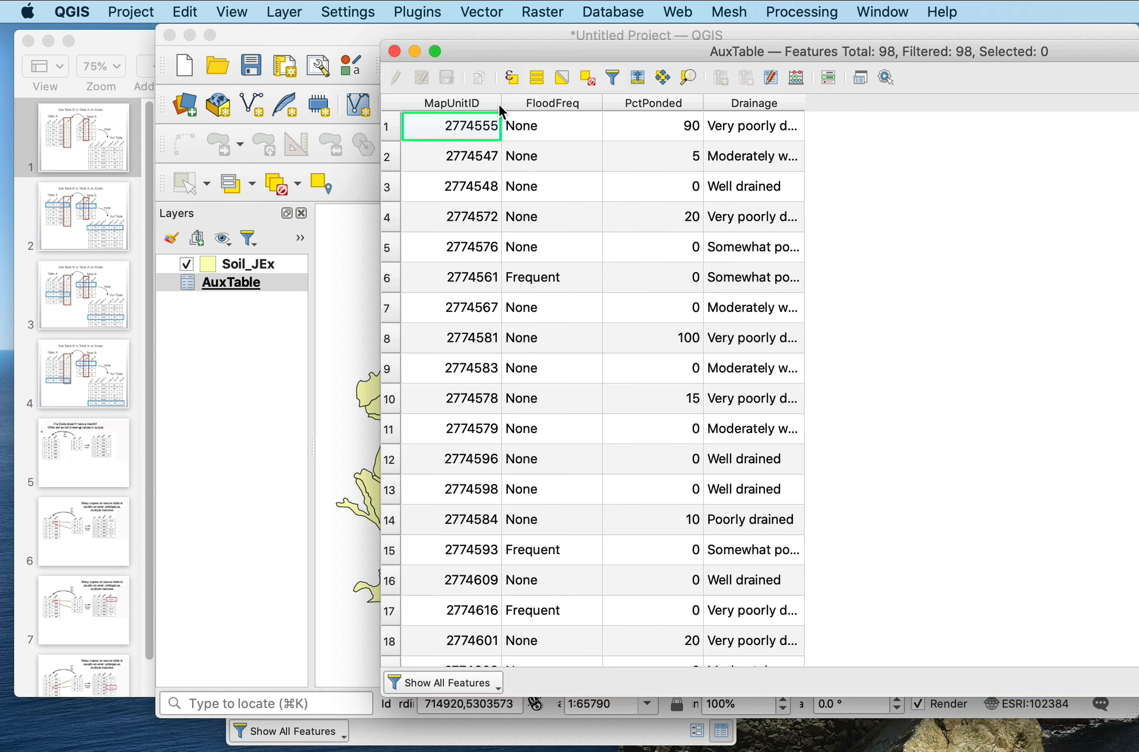
pyautogui.moveTo(514, 53); pyautogui.dragTo(633, 479)
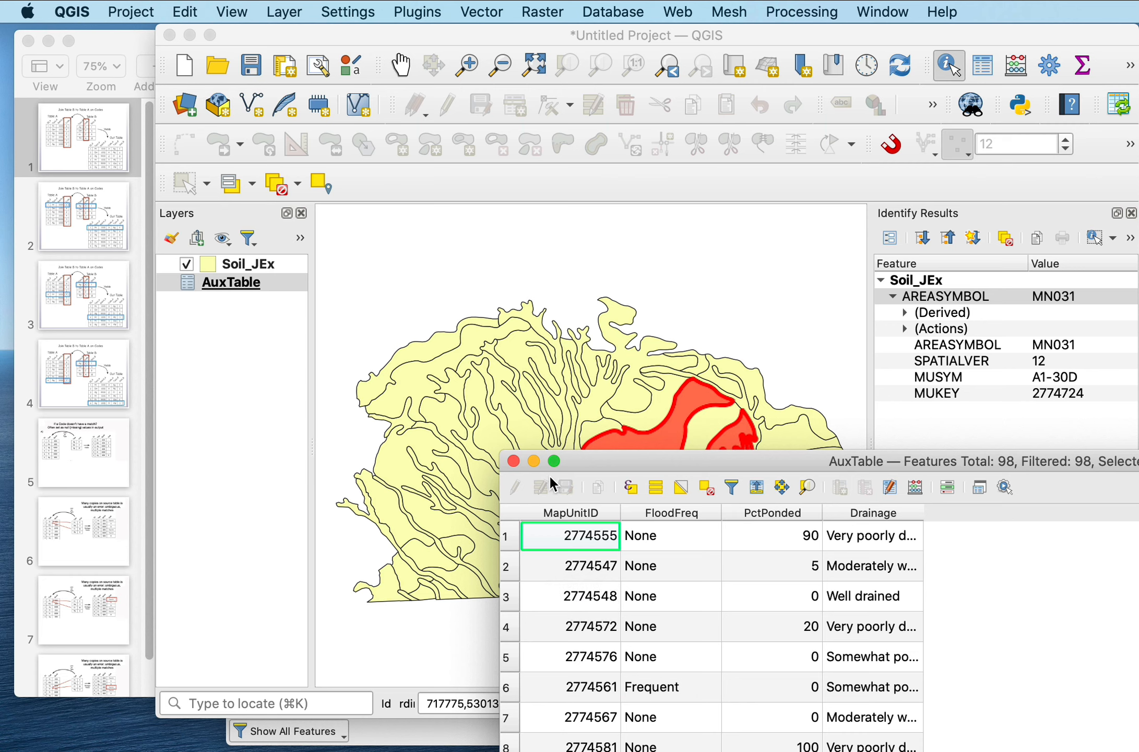
pyautogui.click(514, 461)
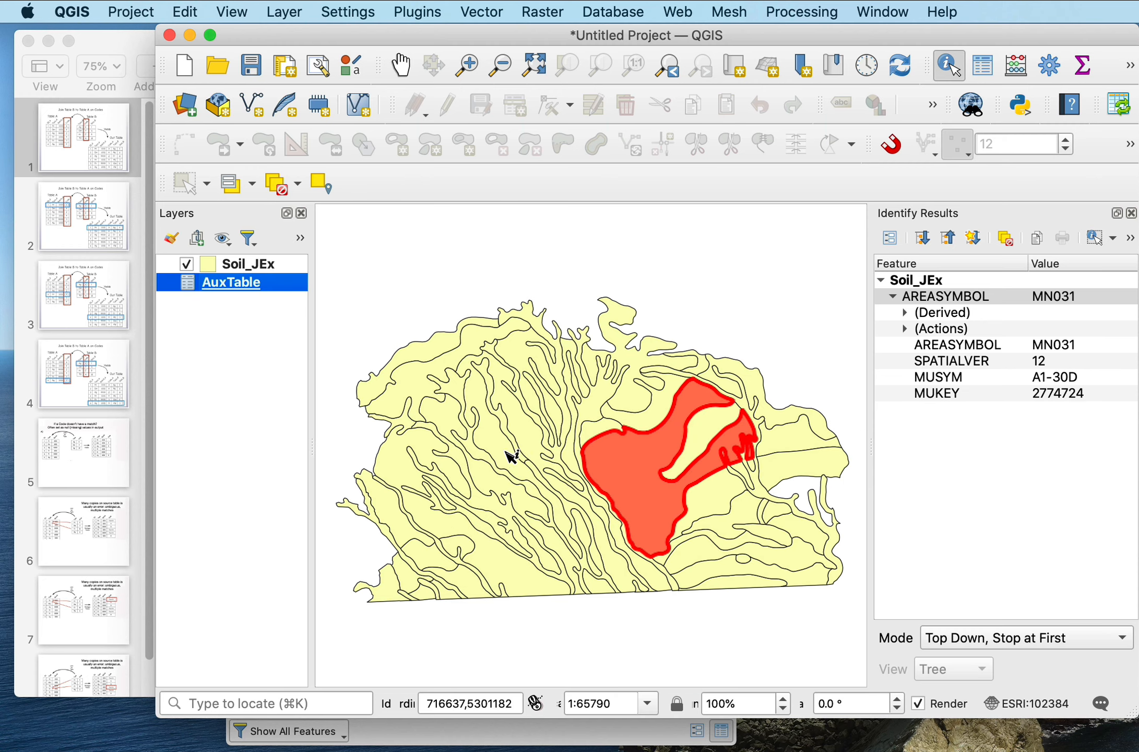
# Examine the Soil_JEx attribute table for its MUKEY field, and close both the table and the identify results
pyautogui.click(246, 263)
pyautogui.rightClick(244, 259)
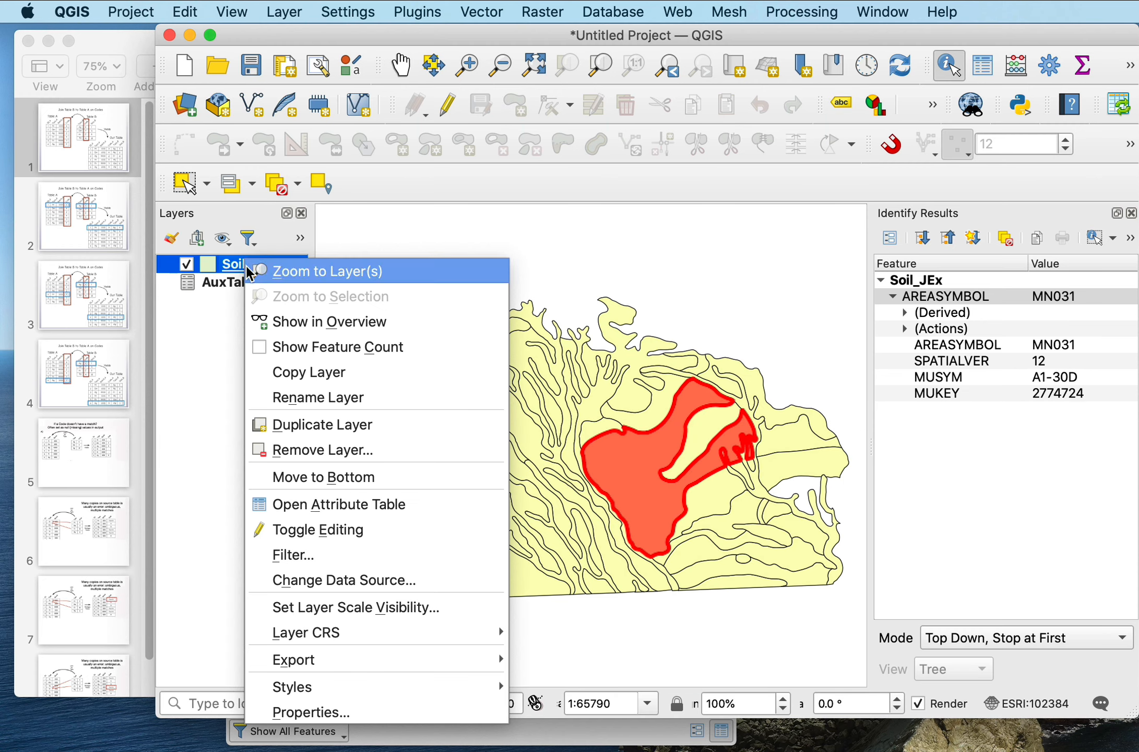
pyautogui.click(313, 502)
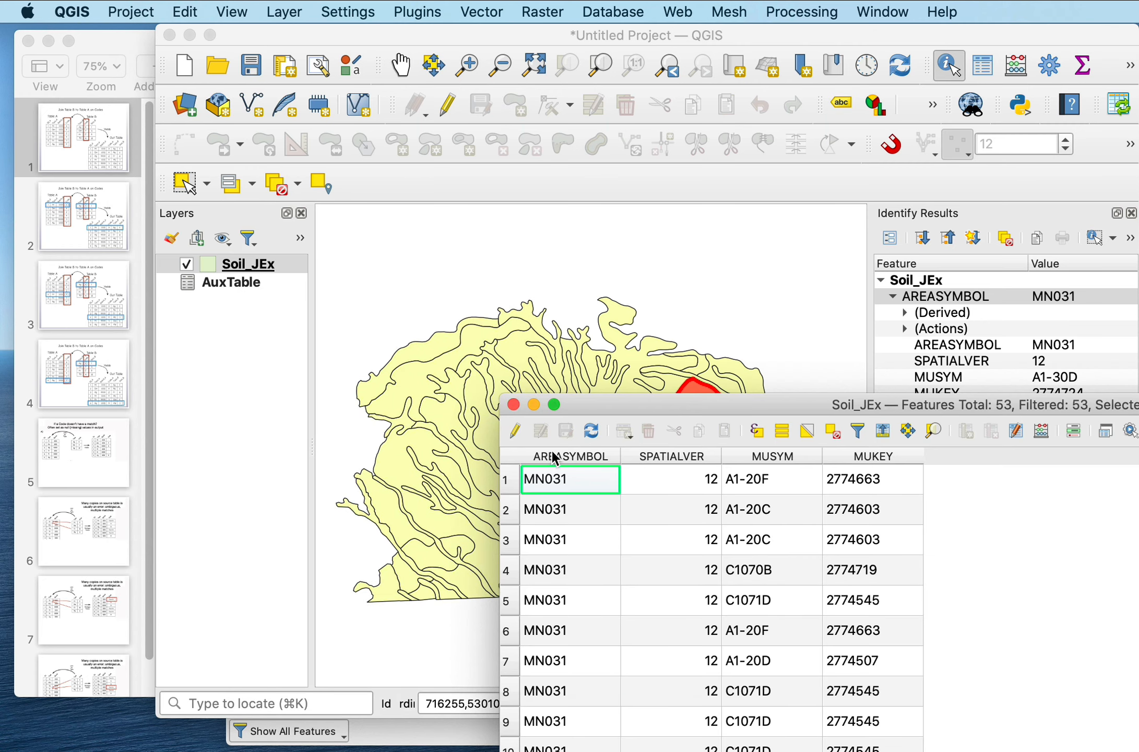
pyautogui.moveTo(580, 404); pyautogui.dragTo(420, 194)
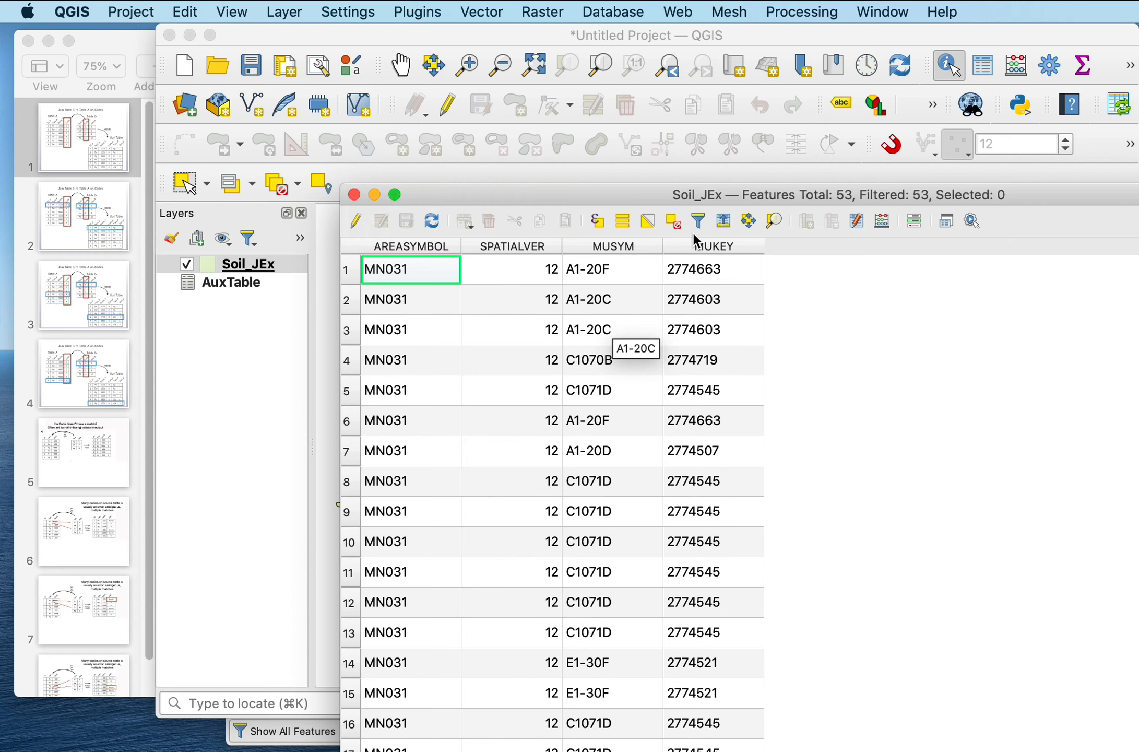
pyautogui.click(354, 195)
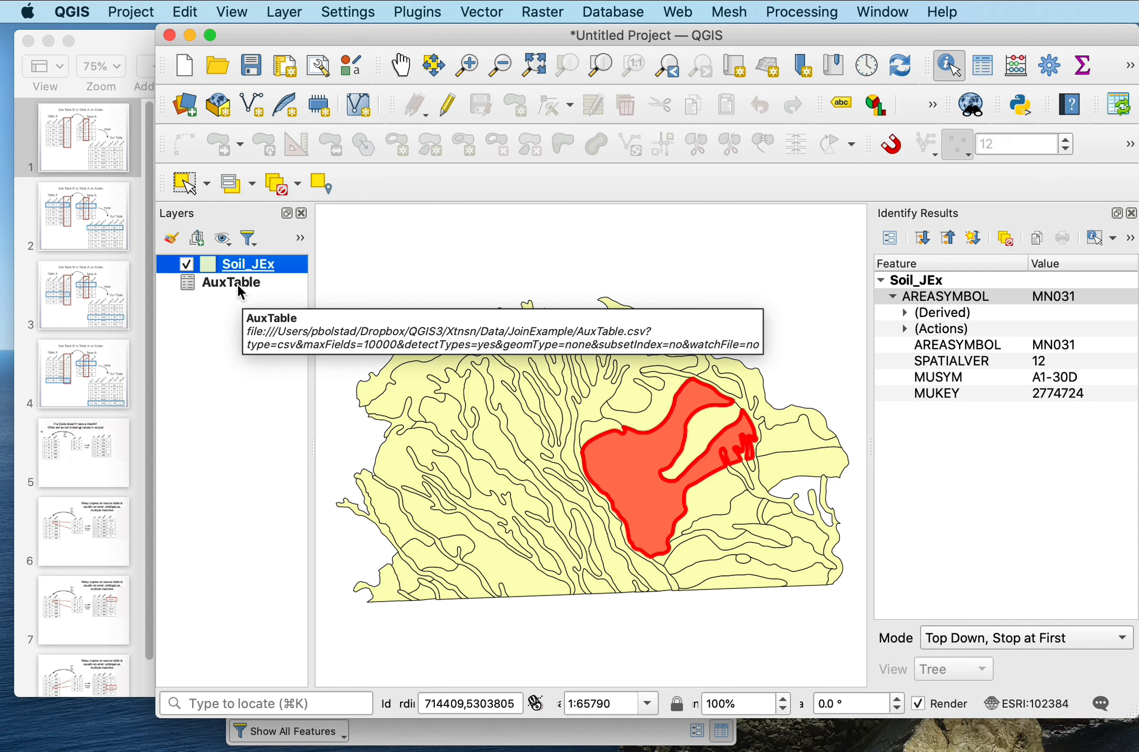
pyautogui.click(1130, 214)
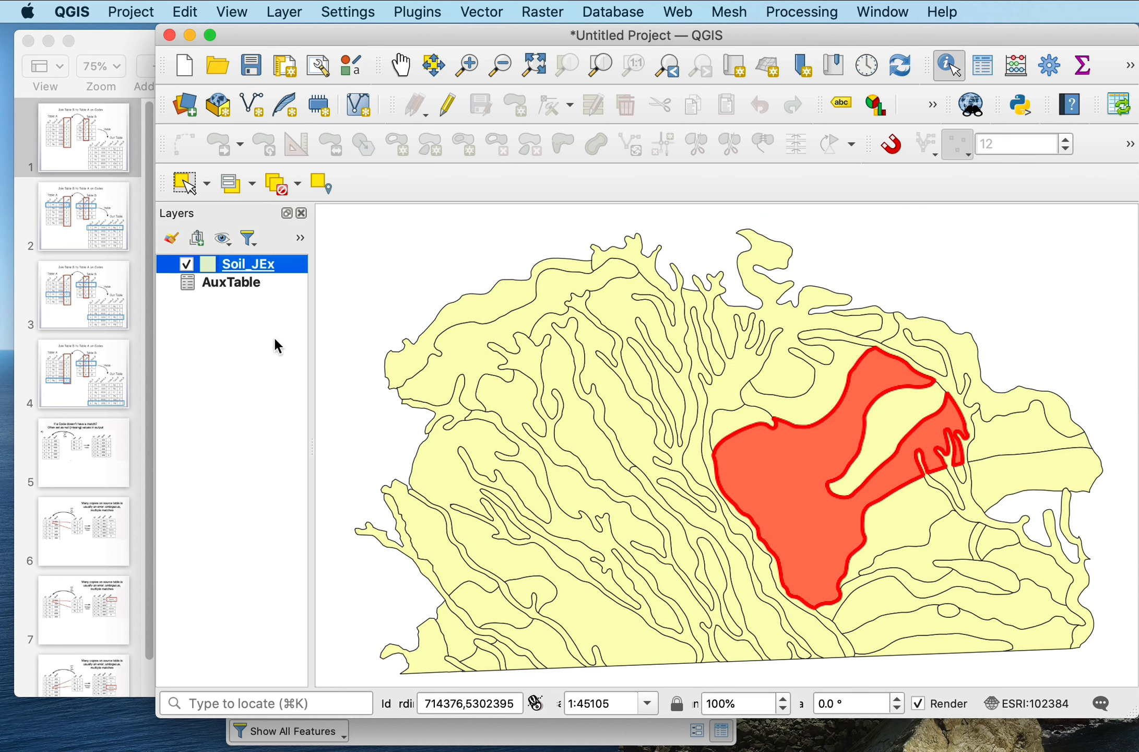
# Start a new vector join on the Soil_JEx layer with AuxTable as the join layer
pyautogui.rightClick(259, 264)
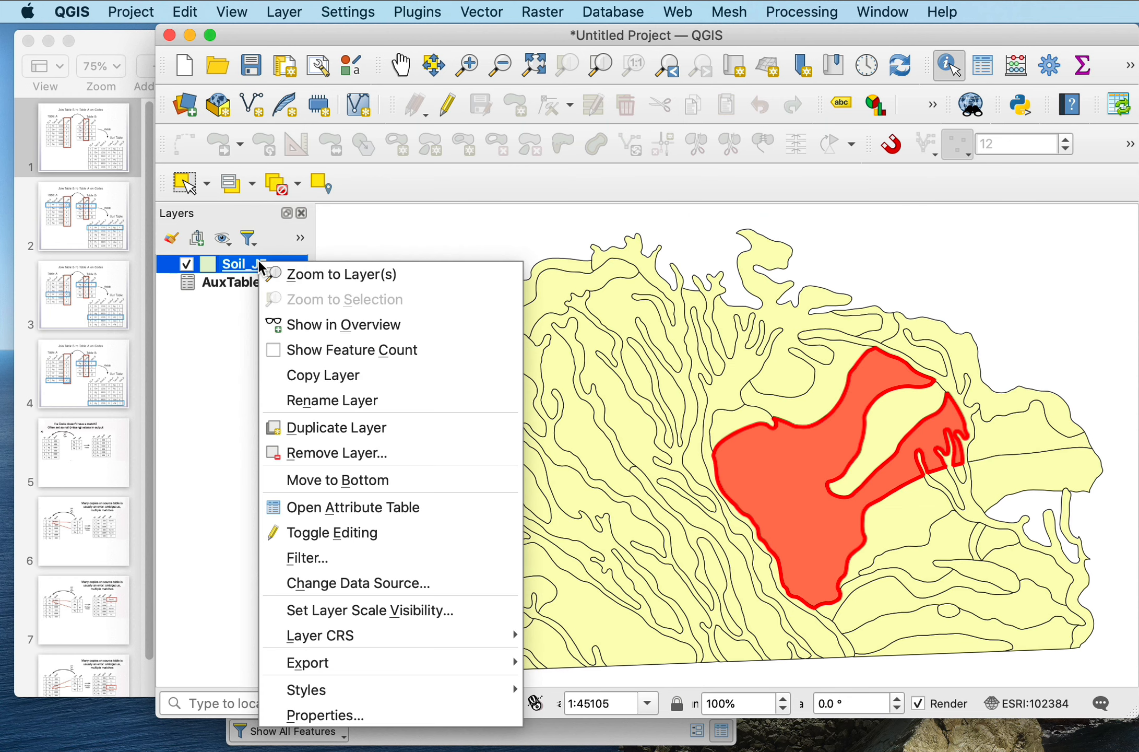
pyautogui.click(399, 711)
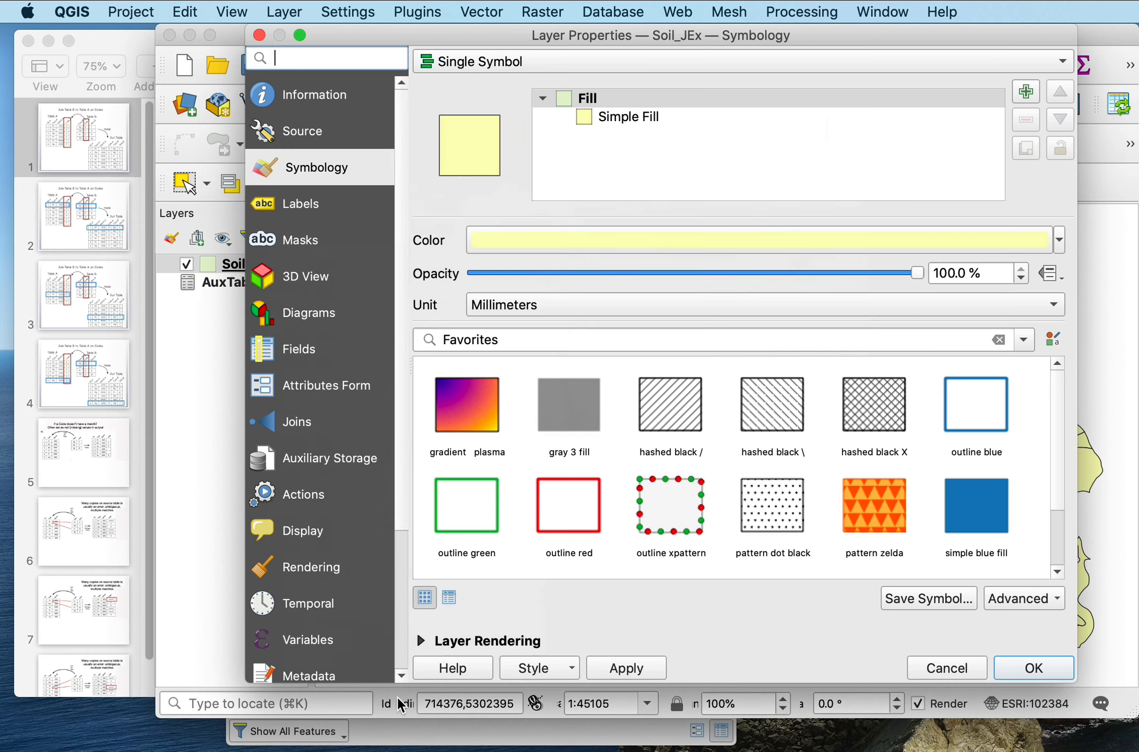
pyautogui.click(300, 435)
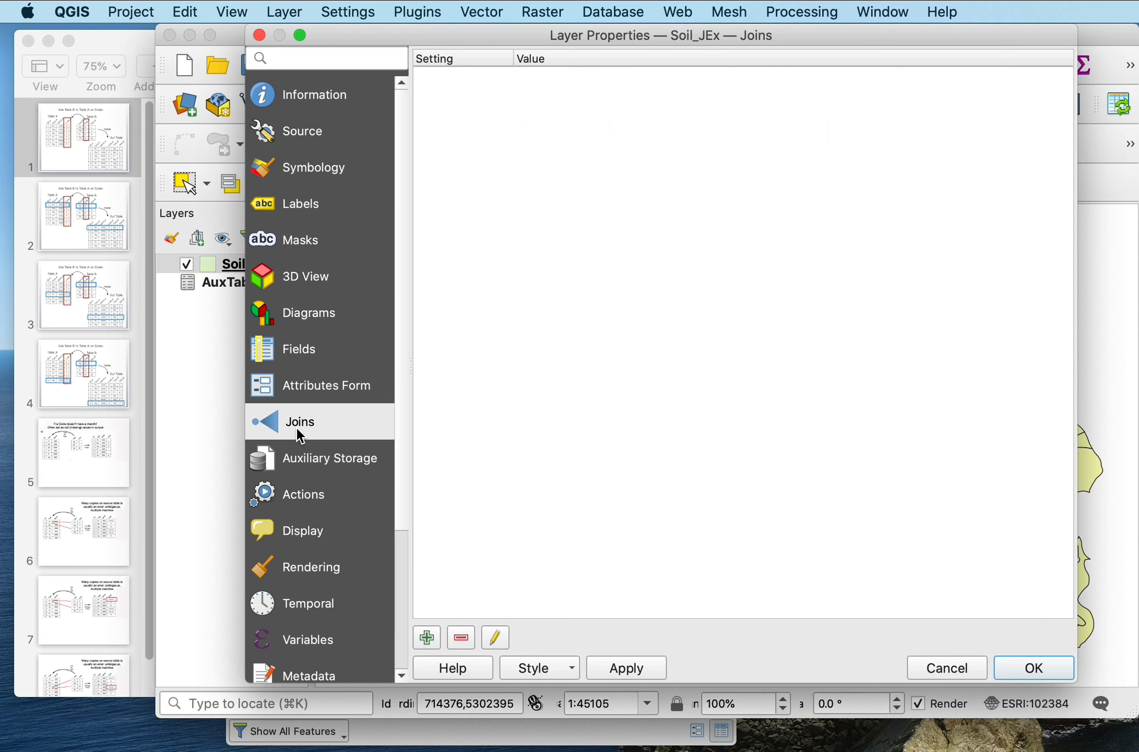
pyautogui.click(428, 638)
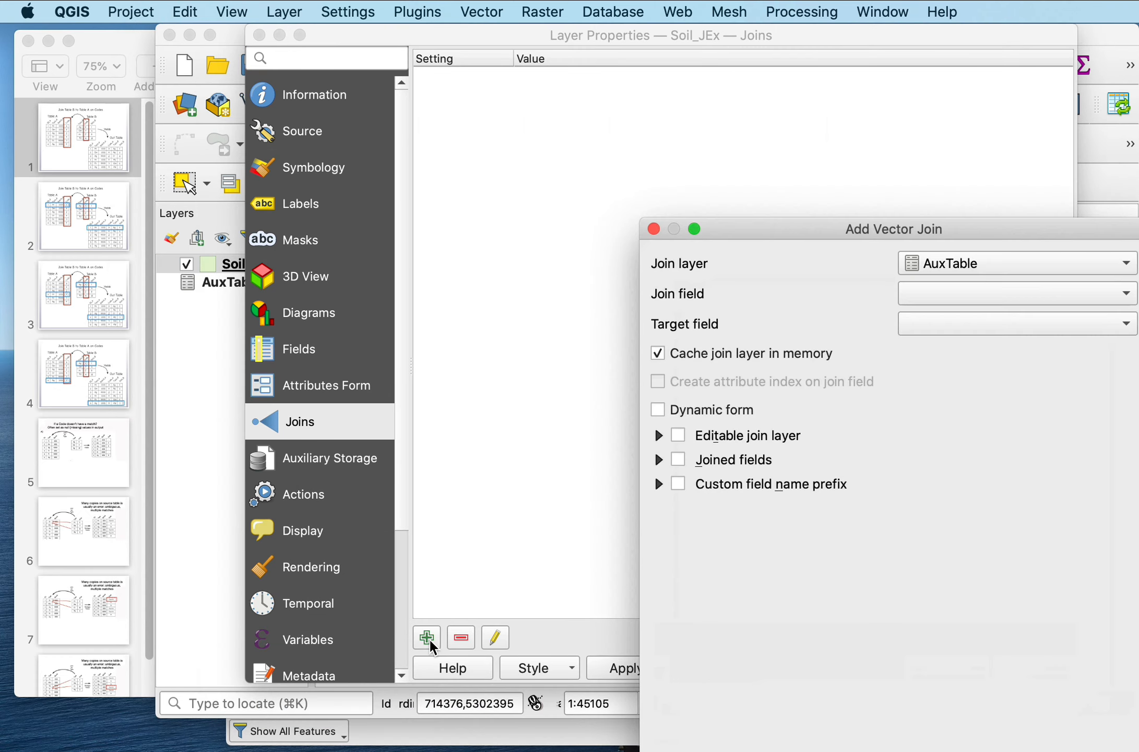
pyautogui.moveTo(796, 232); pyautogui.dragTo(565, 99)
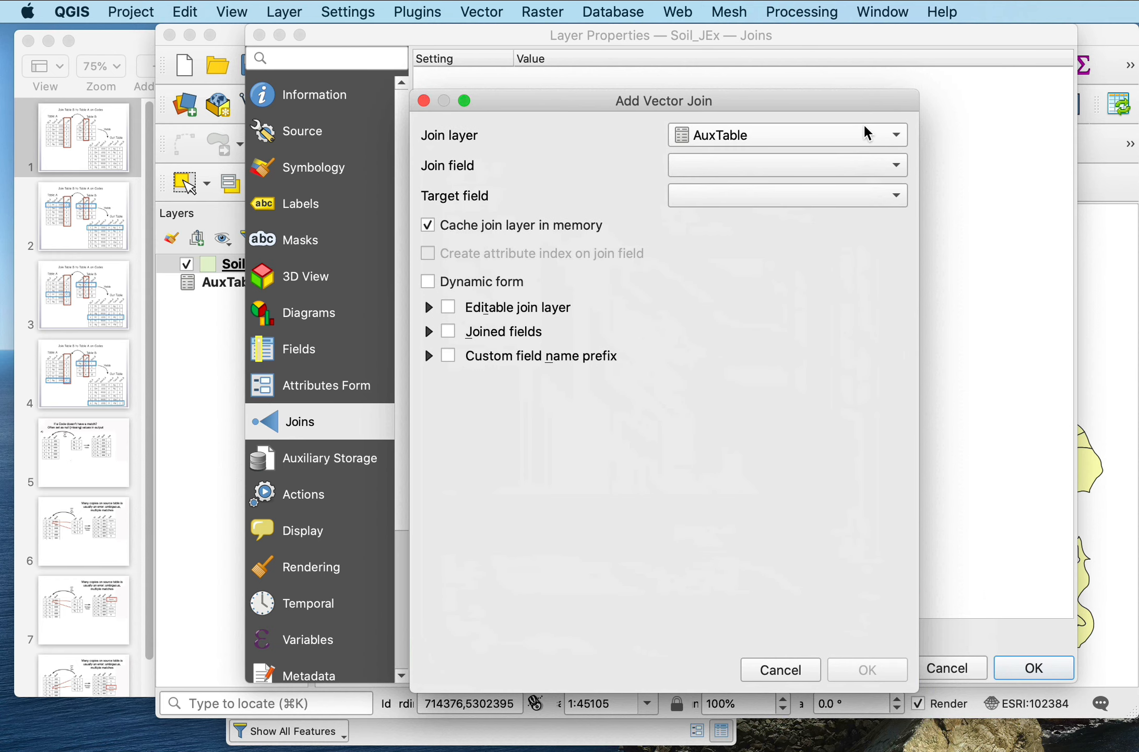
pyautogui.click(891, 130)
pyautogui.click(891, 129)
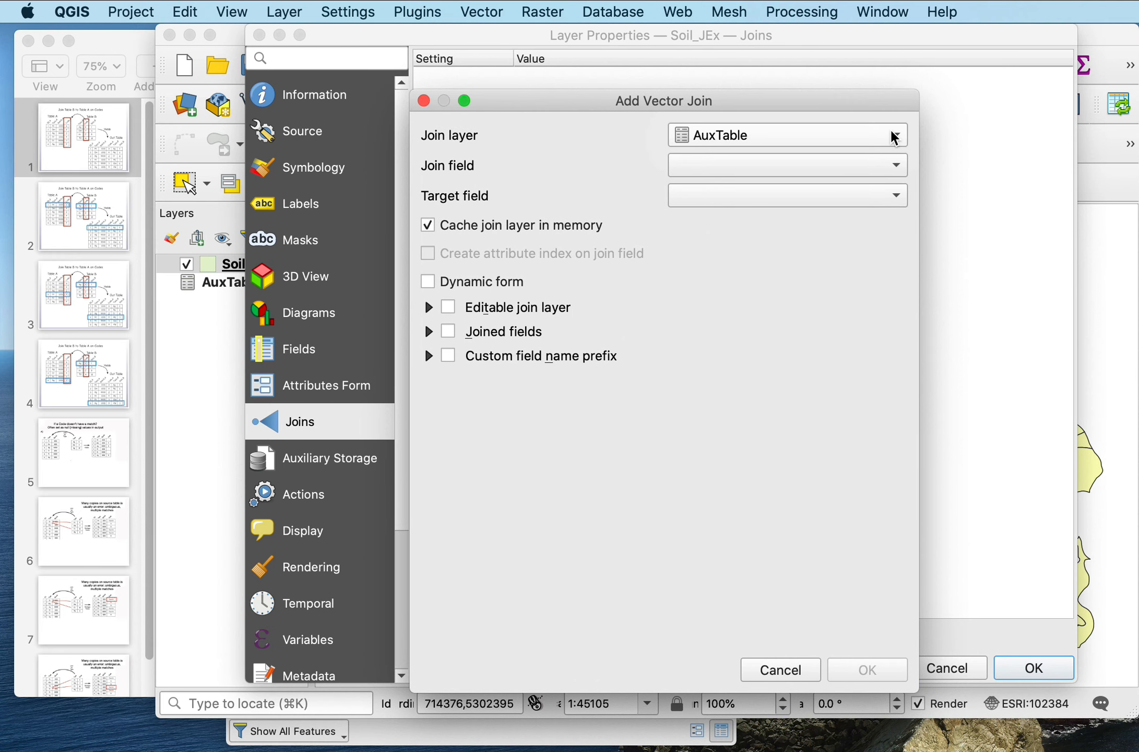
# Match join field MapUnitID to target field MUKEY and apply the join to Soil_JEx
pyautogui.click(894, 165)
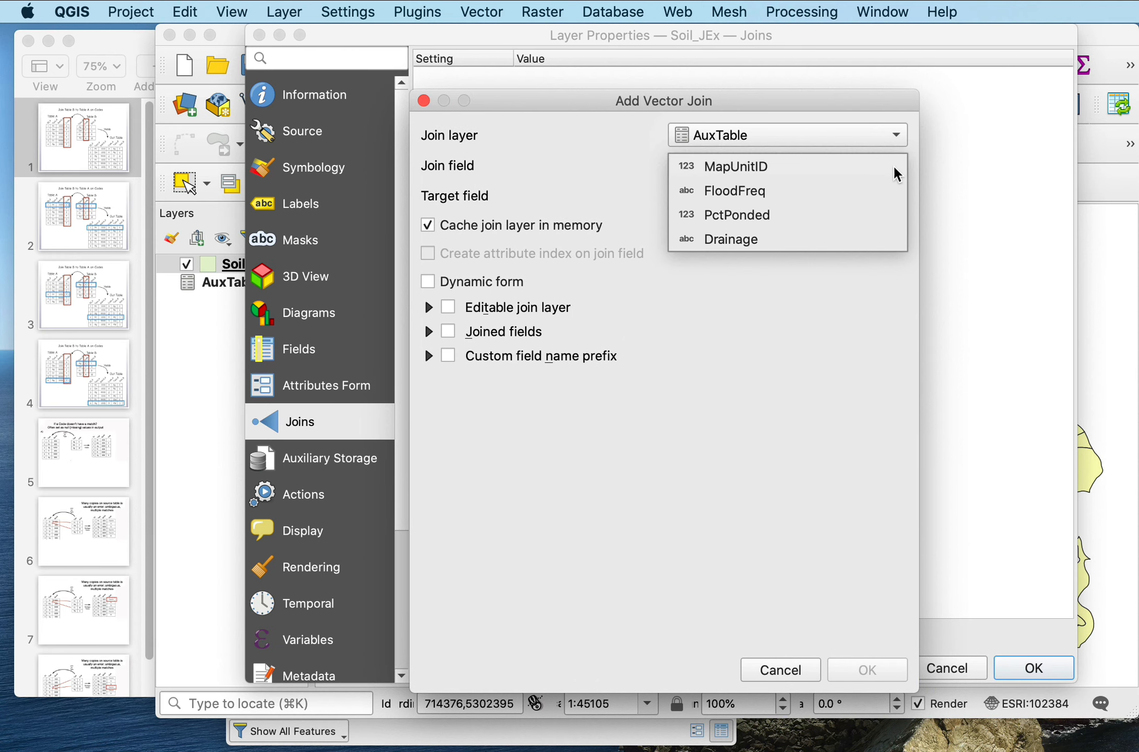
pyautogui.click(834, 179)
pyautogui.click(852, 198)
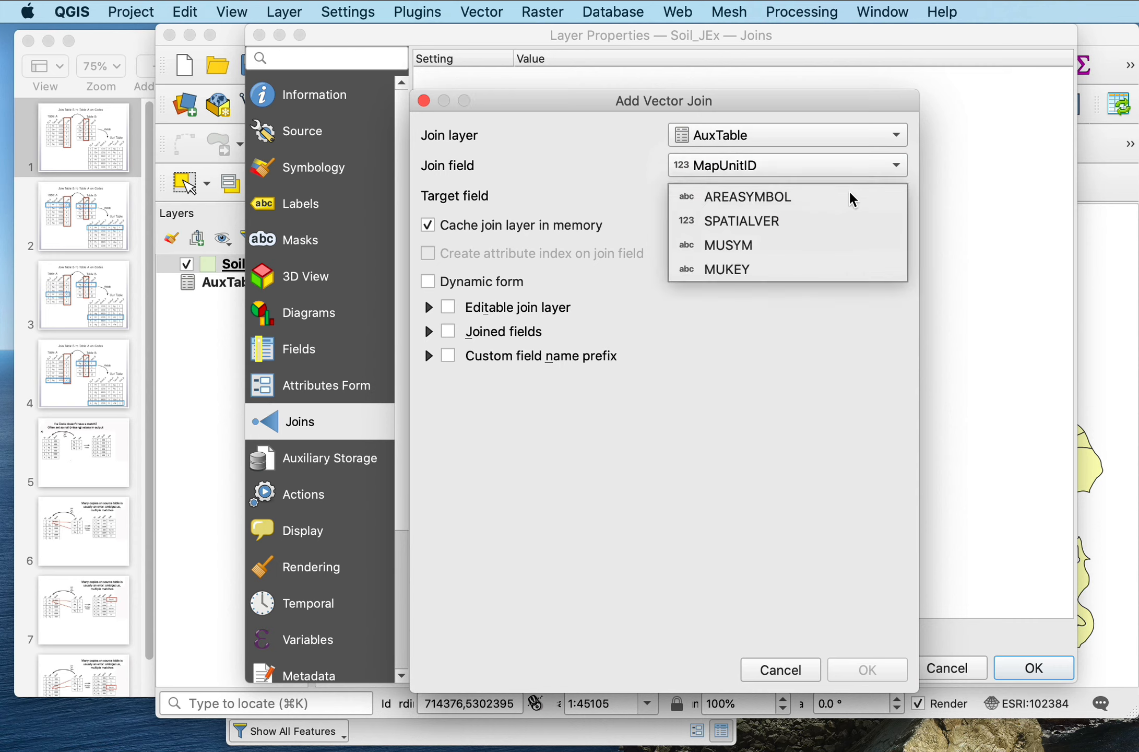
pyautogui.click(811, 265)
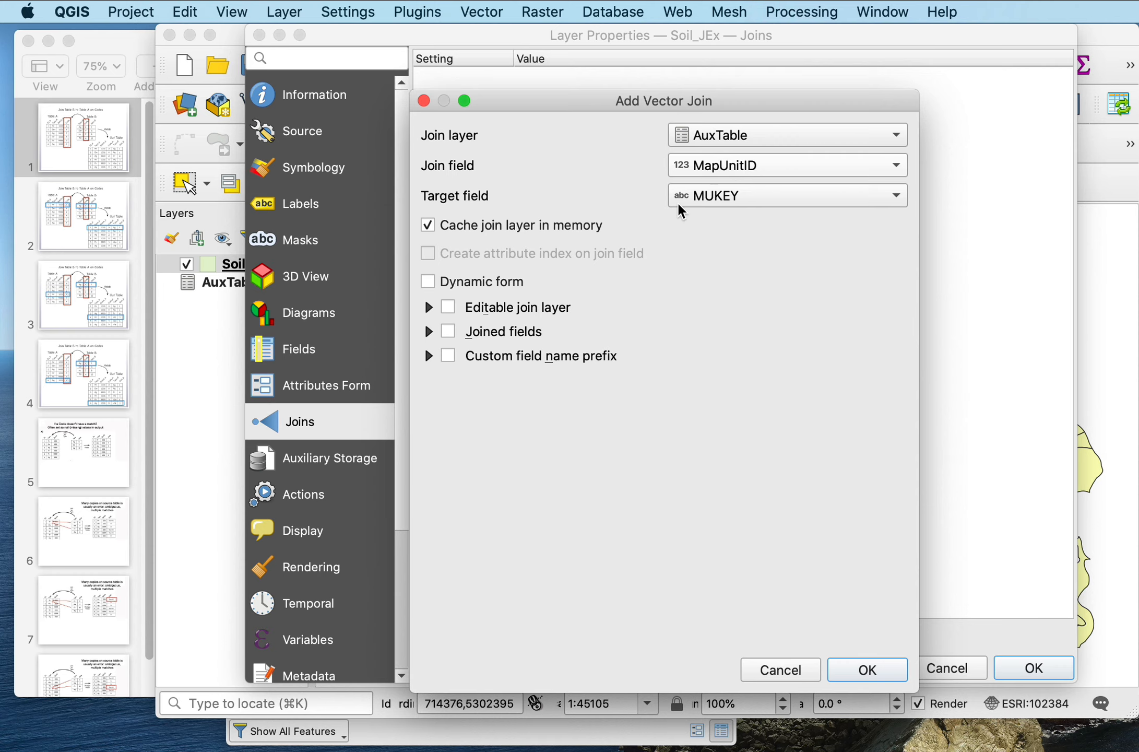
pyautogui.click(870, 675)
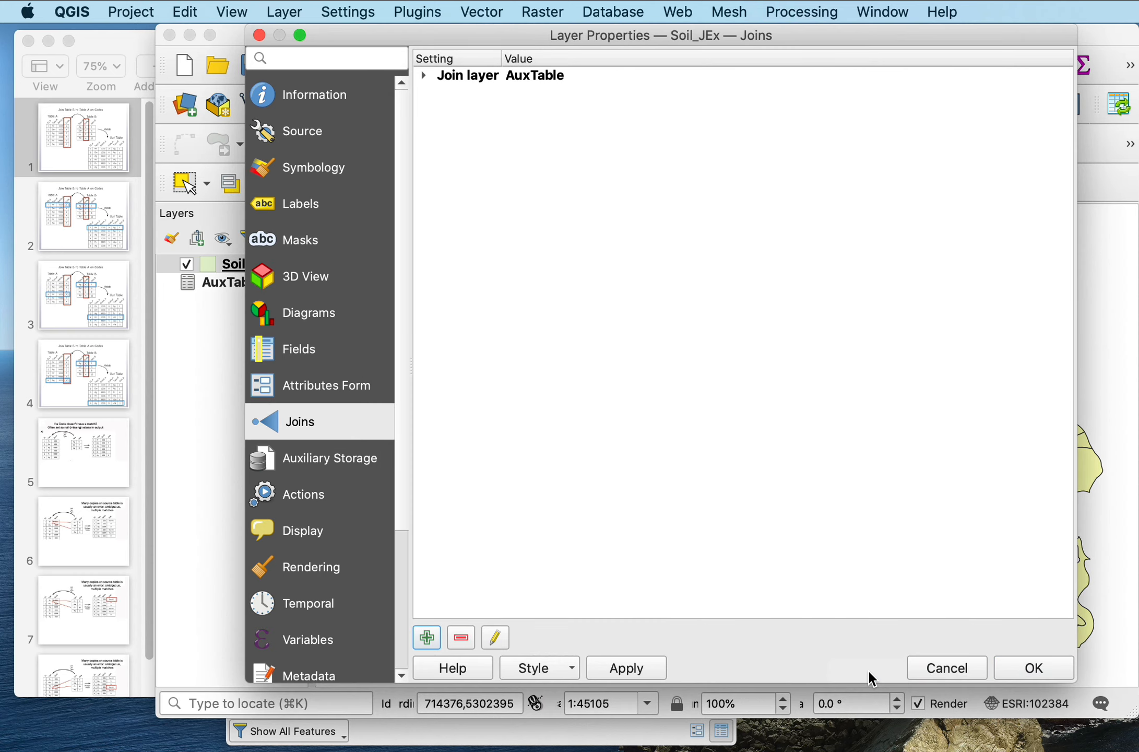
pyautogui.click(624, 670)
pyautogui.click(1034, 667)
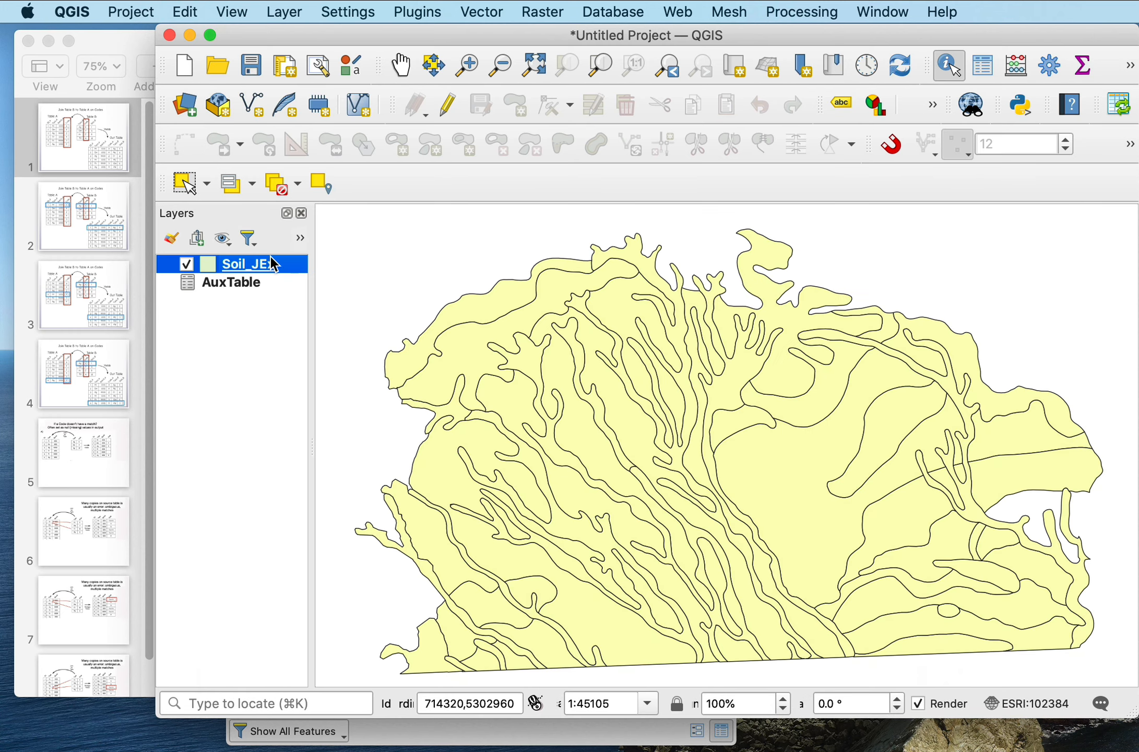
# Examine the Soil_JEx attribute table for the joined flood frequency, percent ponded and drainage columns, and close it
pyautogui.rightClick(268, 264)
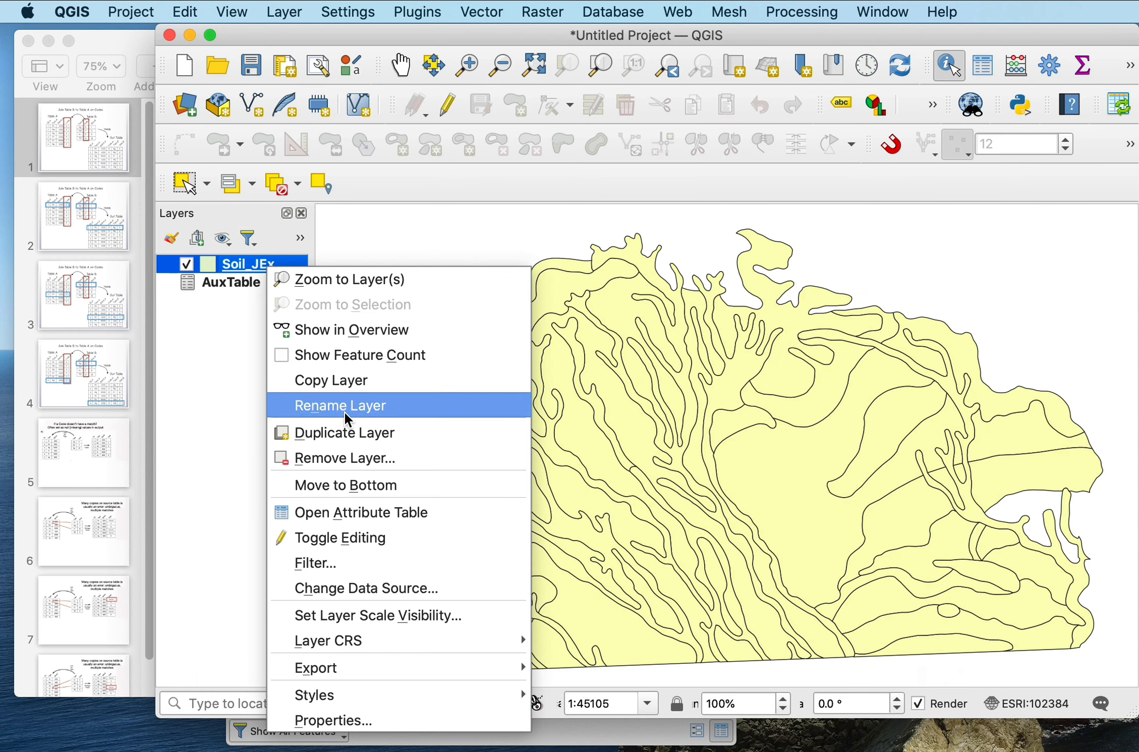
pyautogui.click(414, 505)
pyautogui.moveTo(625, 186); pyautogui.dragTo(460, 37)
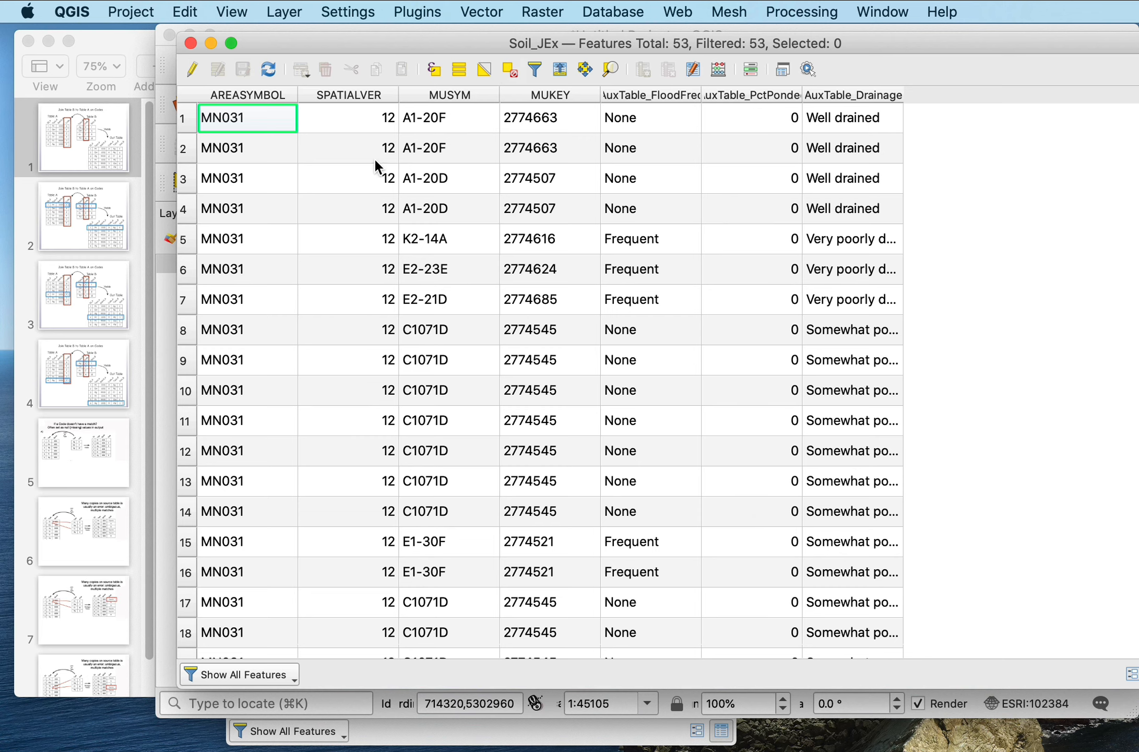
pyautogui.click(190, 42)
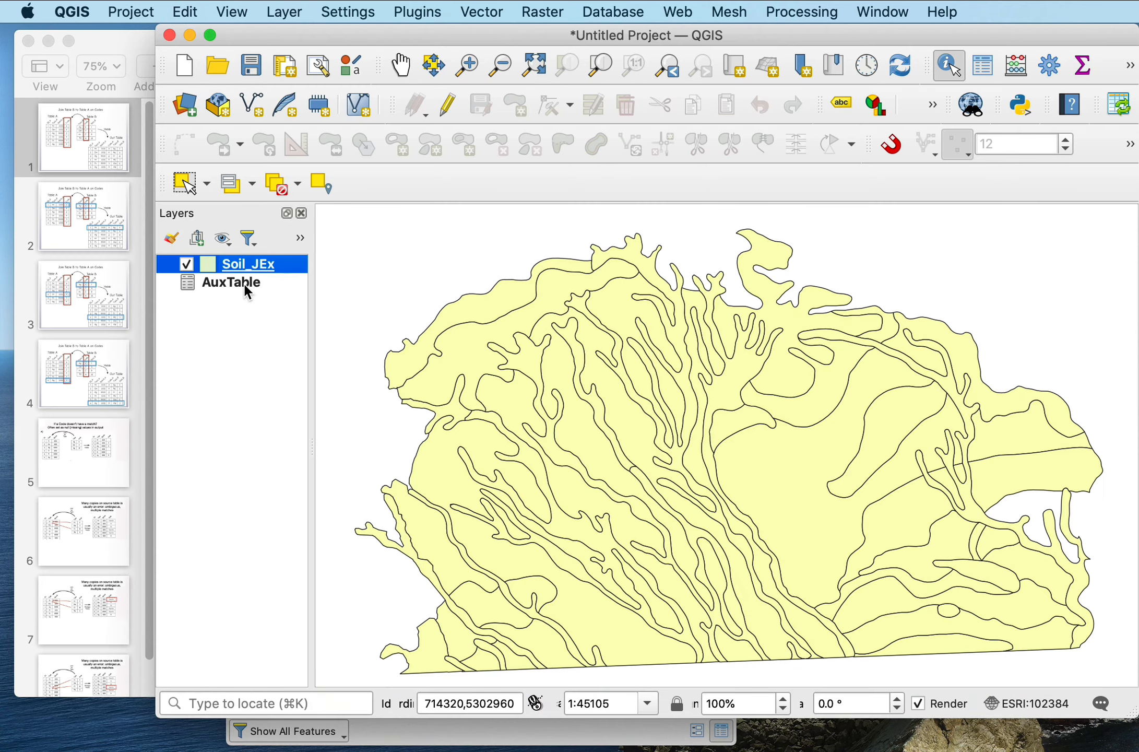
# Symbolize Soil_JEx as Categorized on AuxTable_FloodFreq, classify its values, and apply the style to the map
pyautogui.rightClick(249, 264)
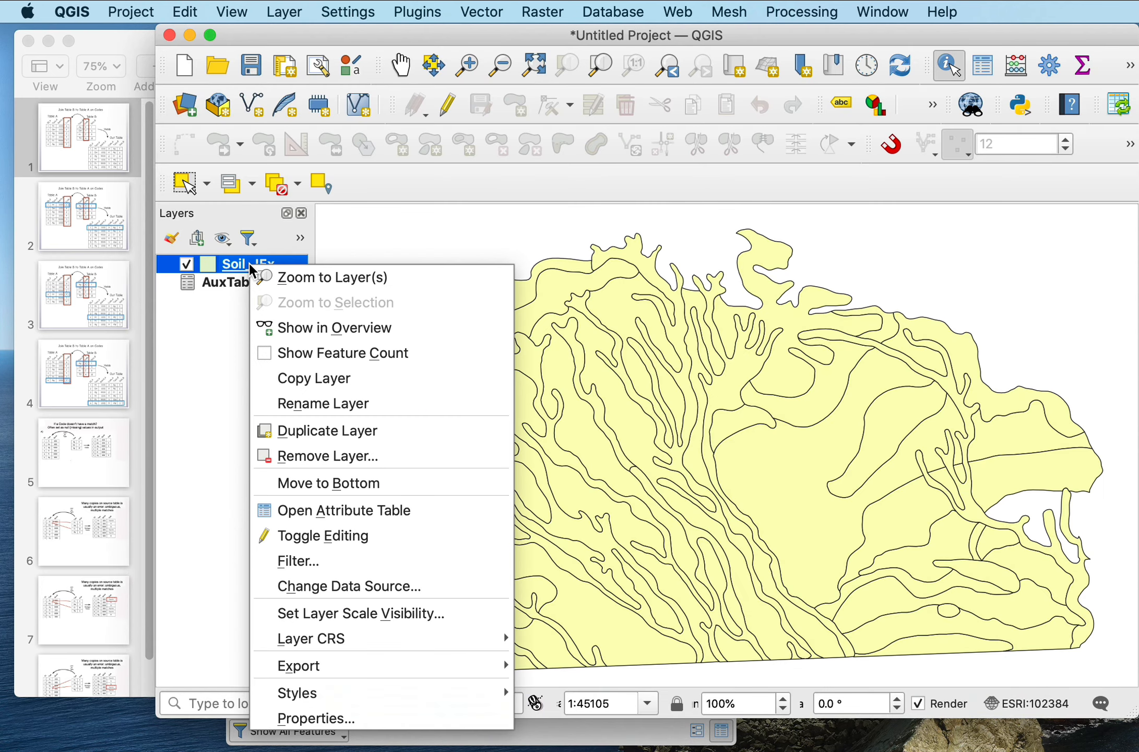
pyautogui.click(385, 712)
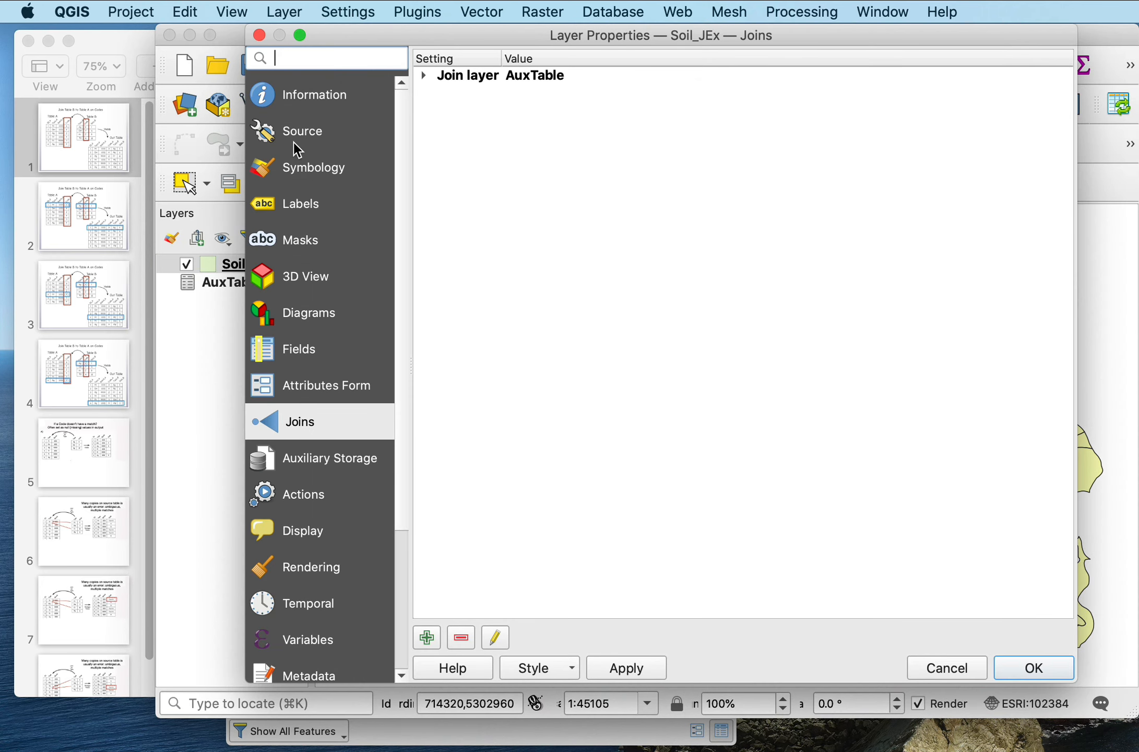
pyautogui.click(302, 166)
pyautogui.click(573, 64)
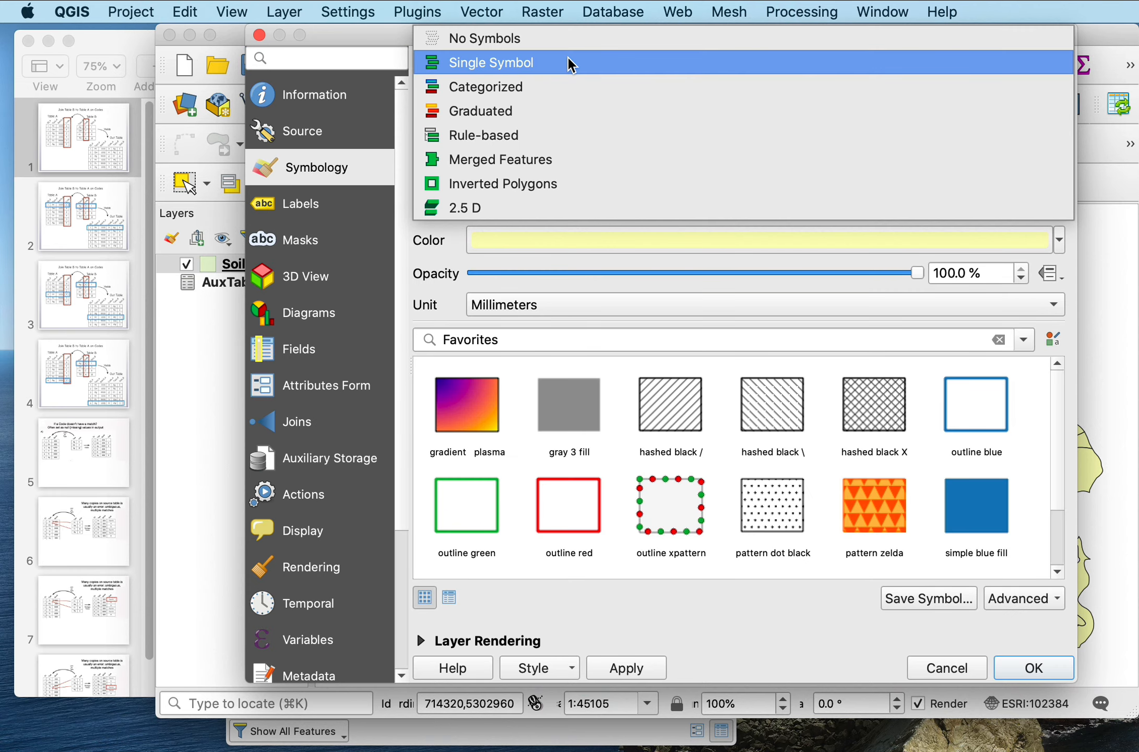
pyautogui.click(538, 86)
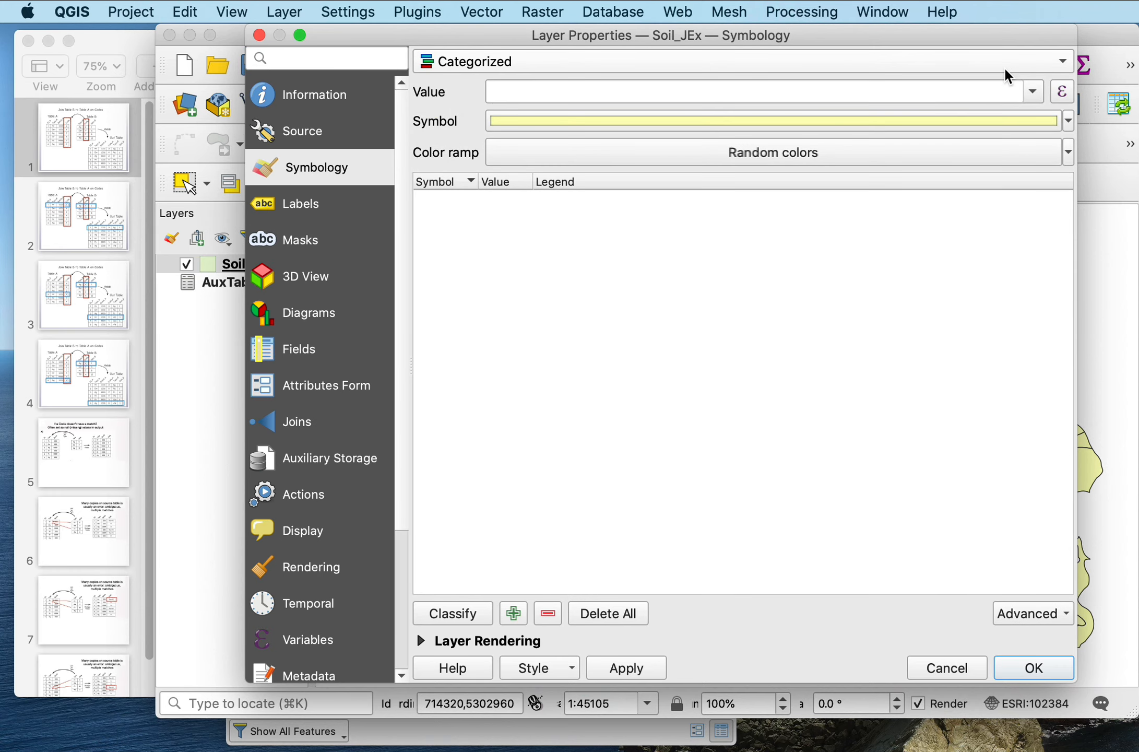
pyautogui.click(1031, 91)
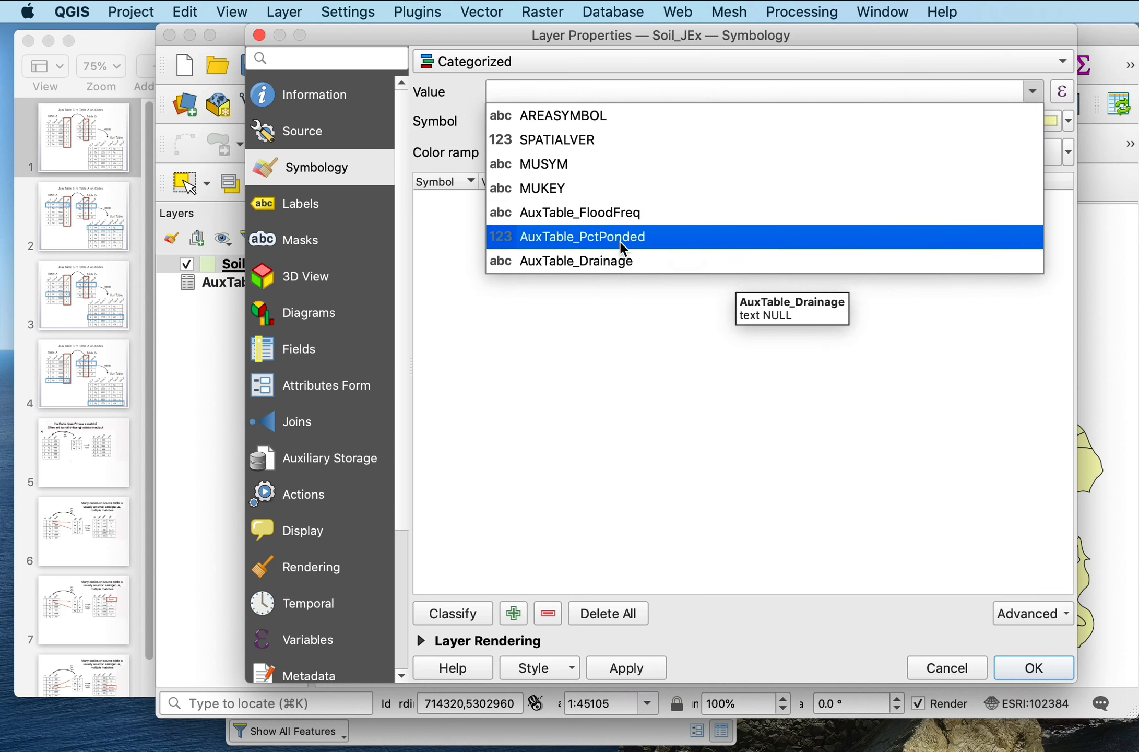
pyautogui.click(595, 214)
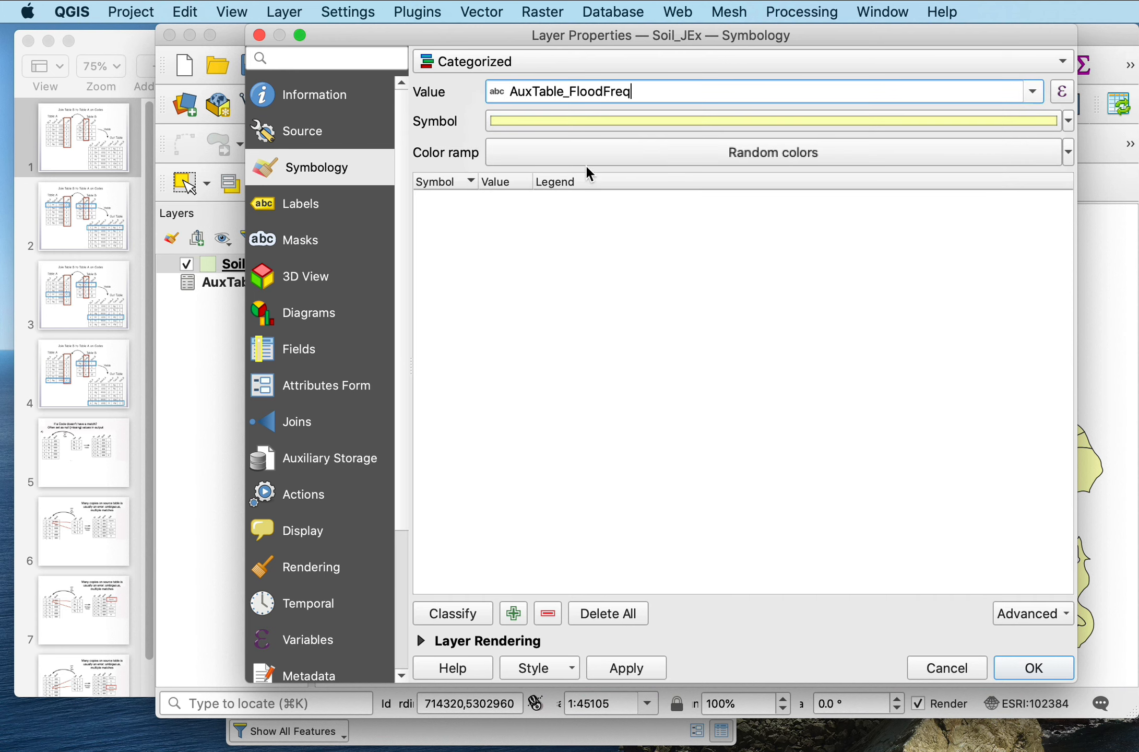
pyautogui.click(454, 617)
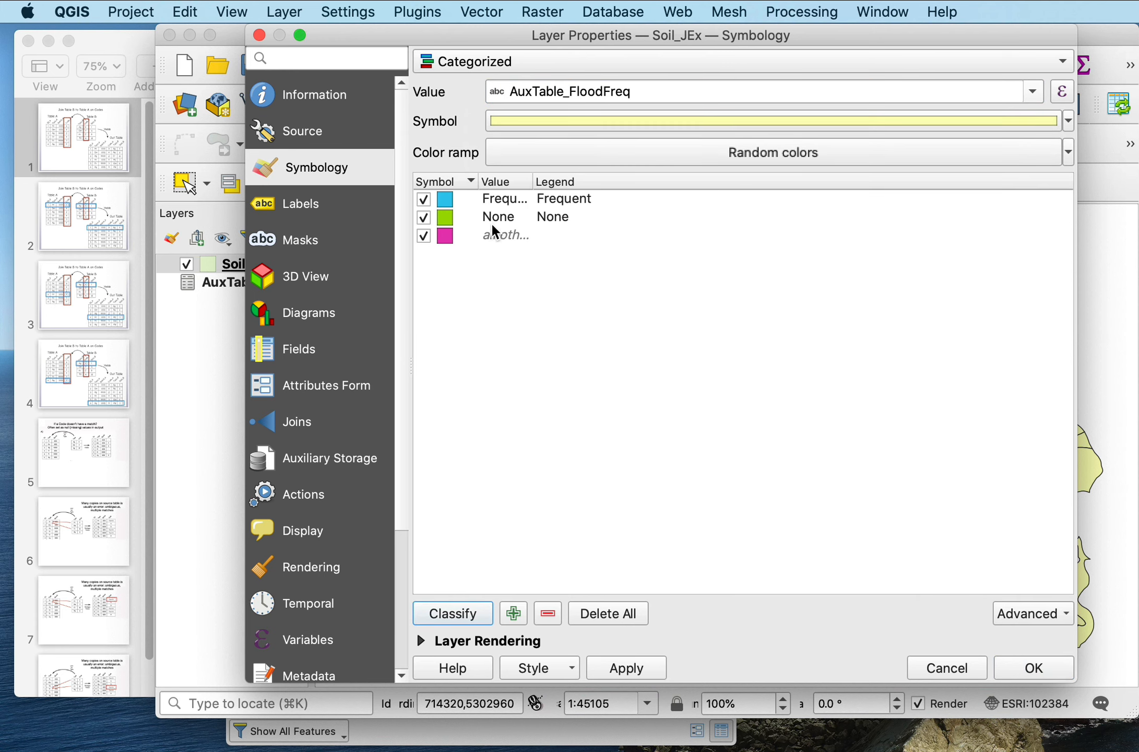
pyautogui.click(629, 669)
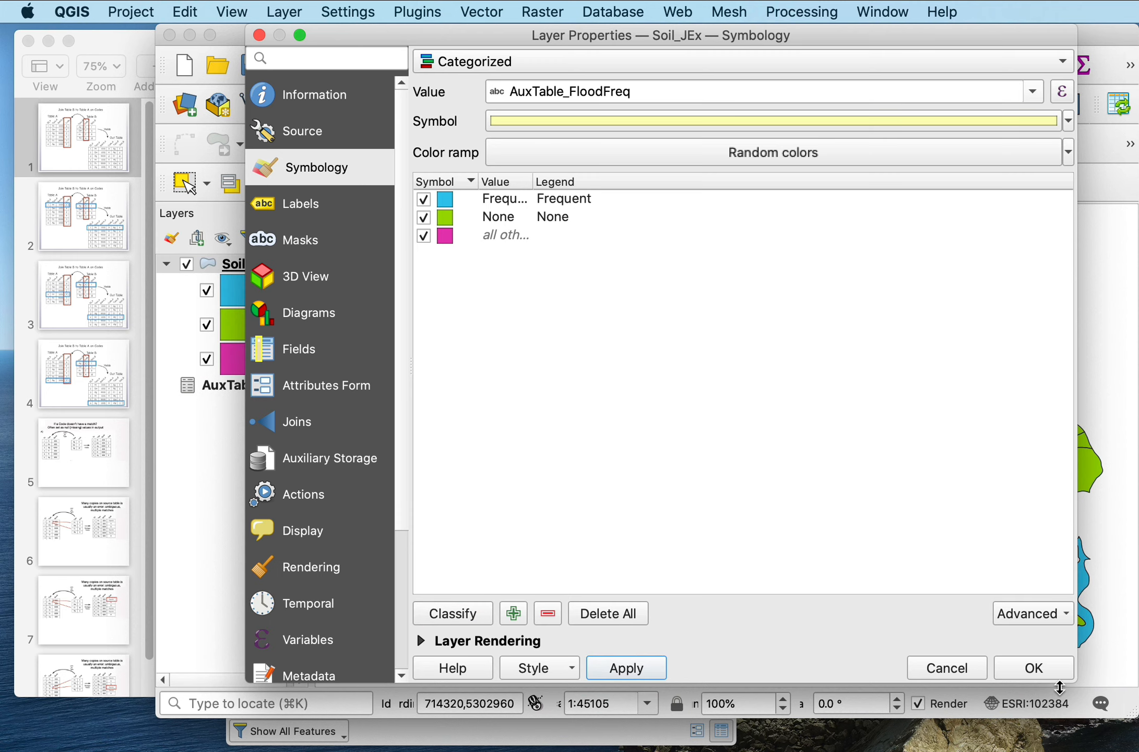
pyautogui.click(1031, 668)
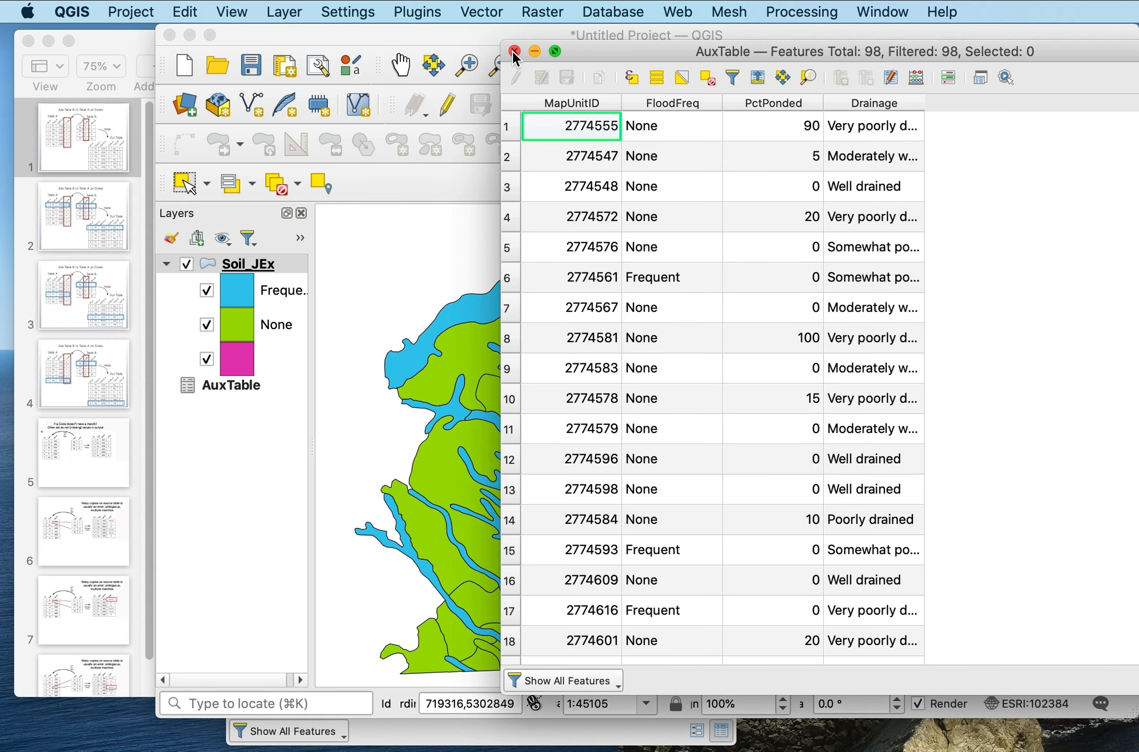
# Close the AuxTable attribute table and switch to the joinslides.key presentation in Keynote
pyautogui.click(515, 50)
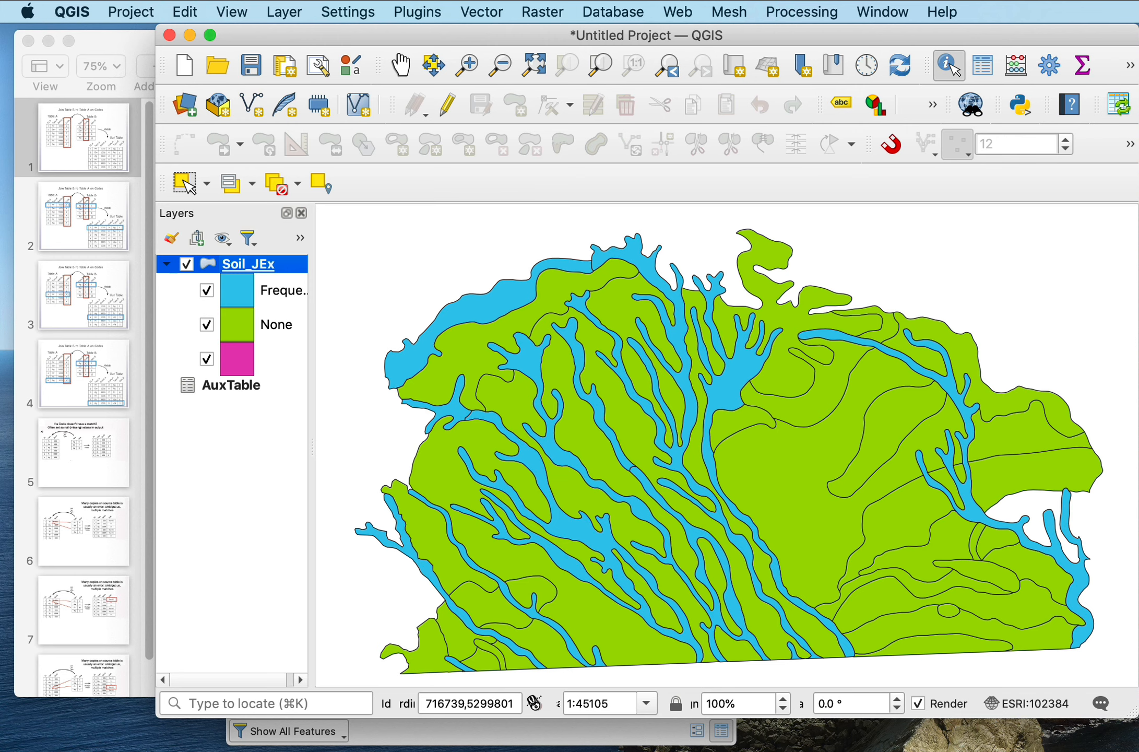
pyautogui.press('super+Tab')
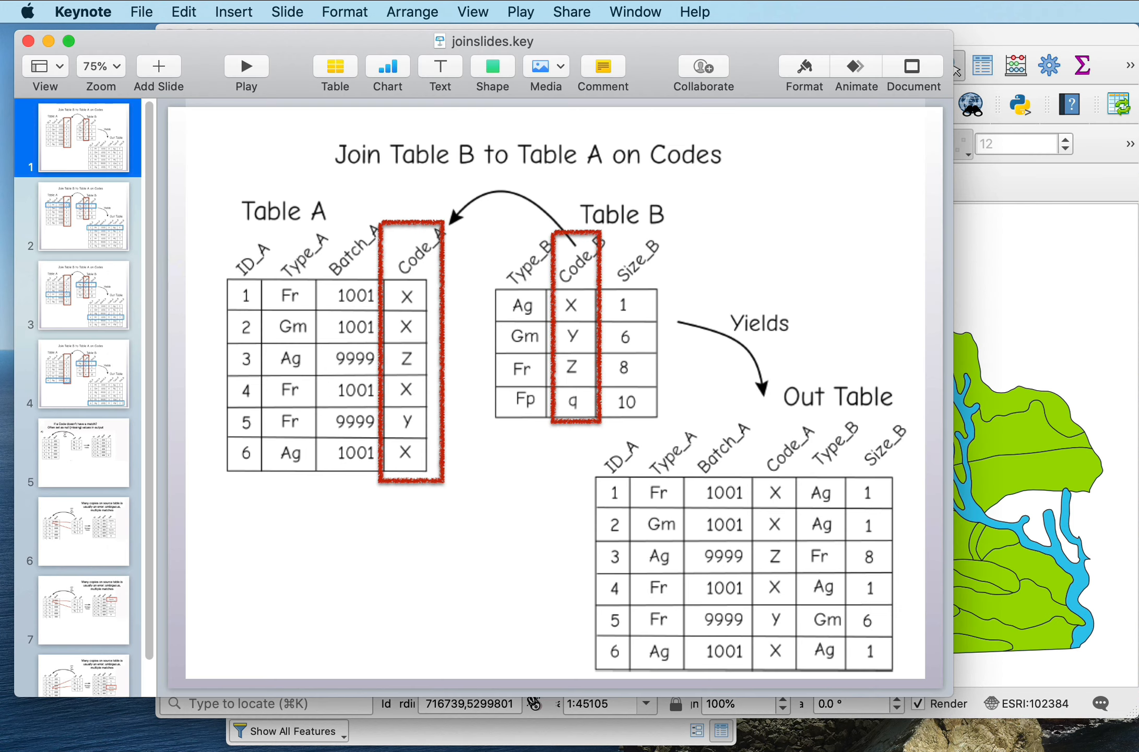